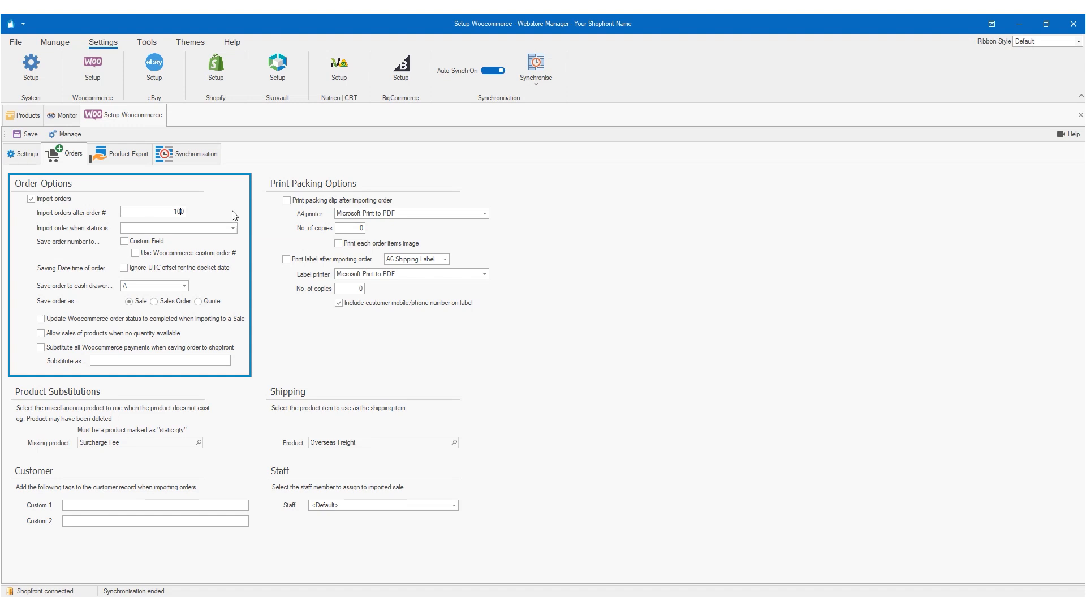
- Set orders to import only when their status is Processing
left_click(234, 227)
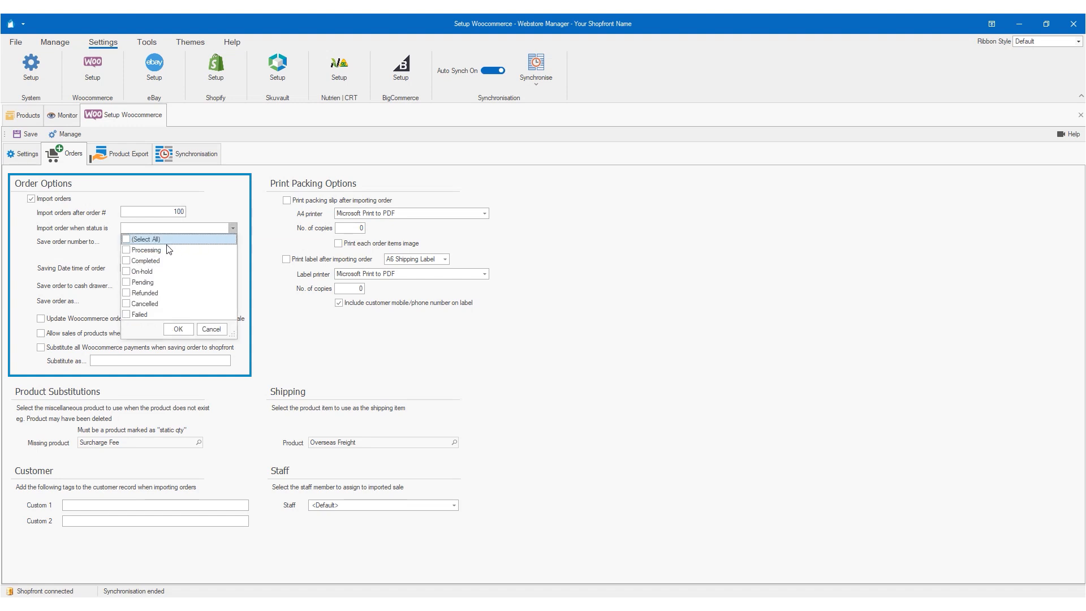
left_click(130, 251)
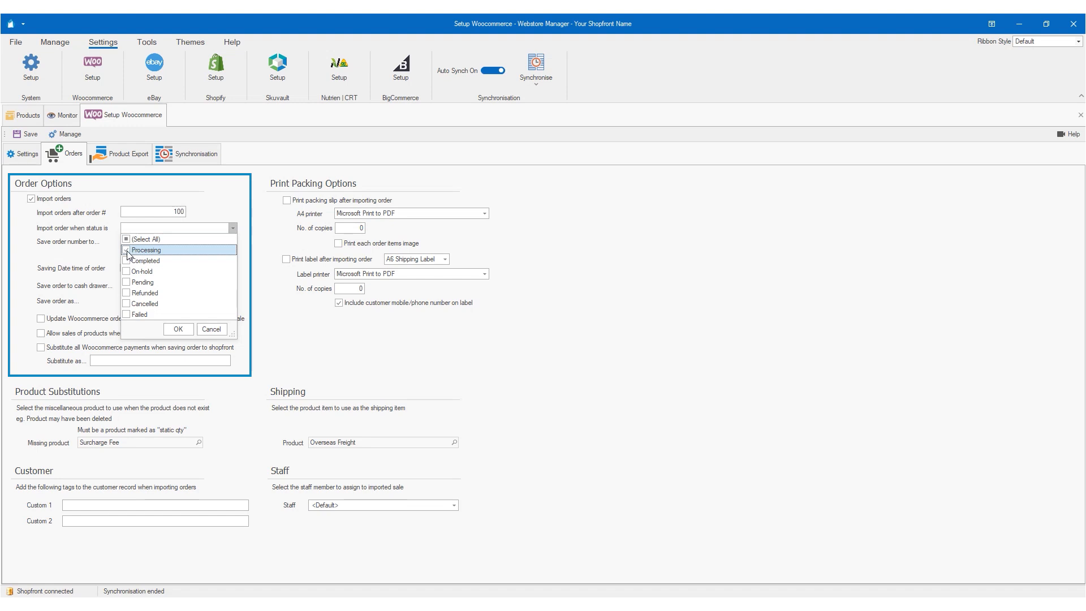
left_click(174, 333)
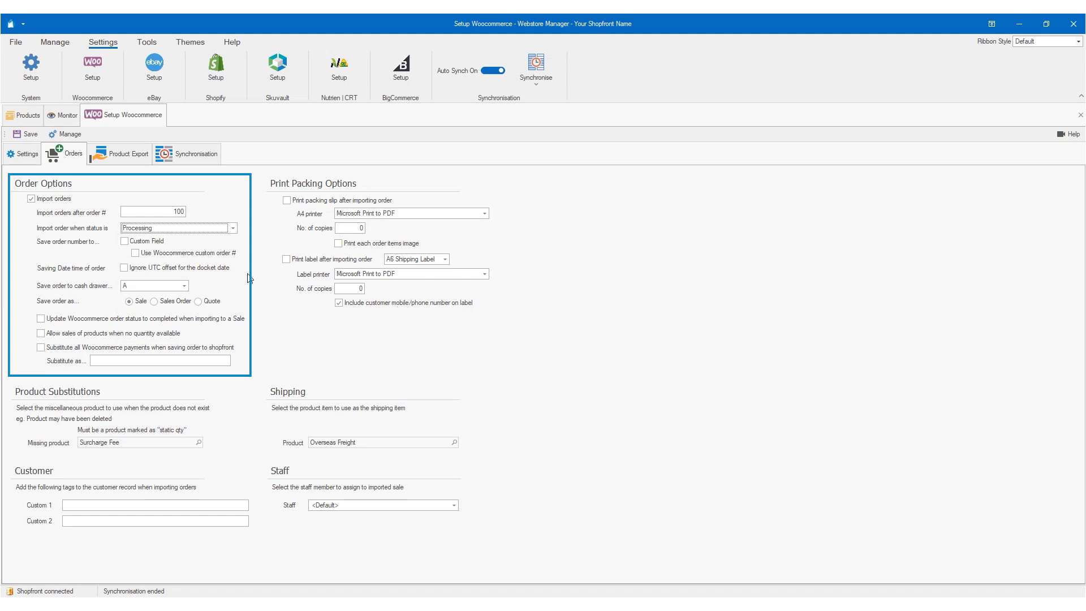
- Save the order number to the custom field using the Woocommerce custom order #, and ignore the UTC offset for the docket date
left_click(134, 242)
left_click(145, 255)
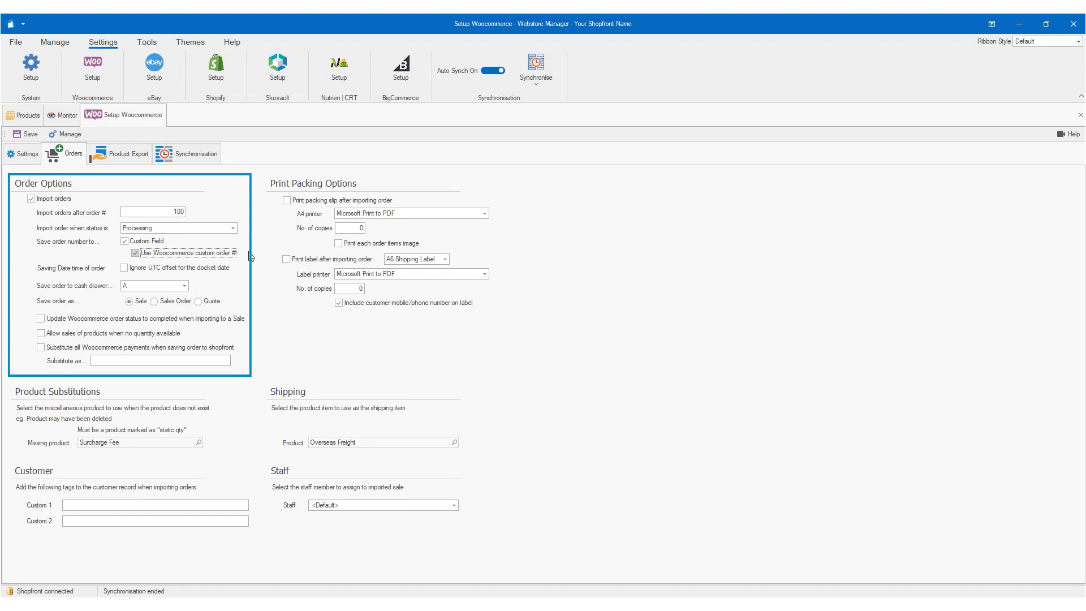
left_click(139, 269)
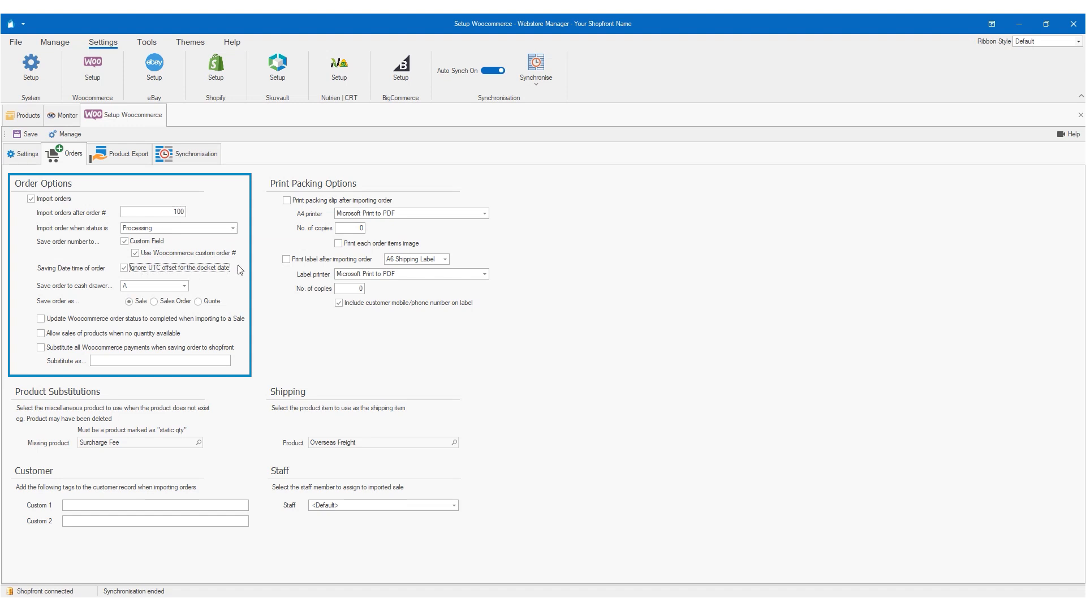
- Save imported orders to cash drawer B with Sale as the order type
left_click(187, 284)
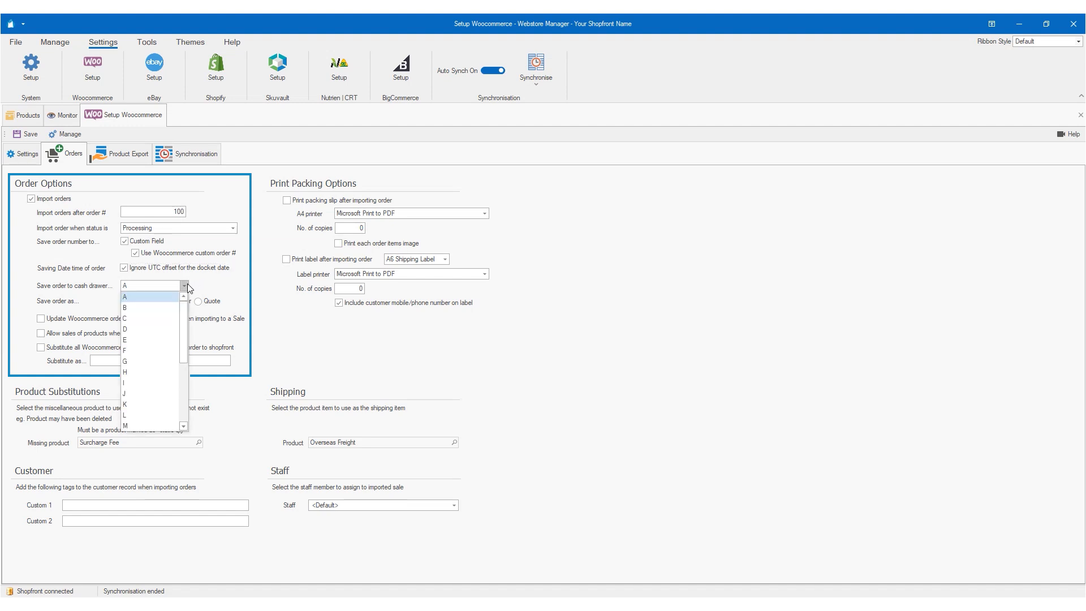
left_click(143, 308)
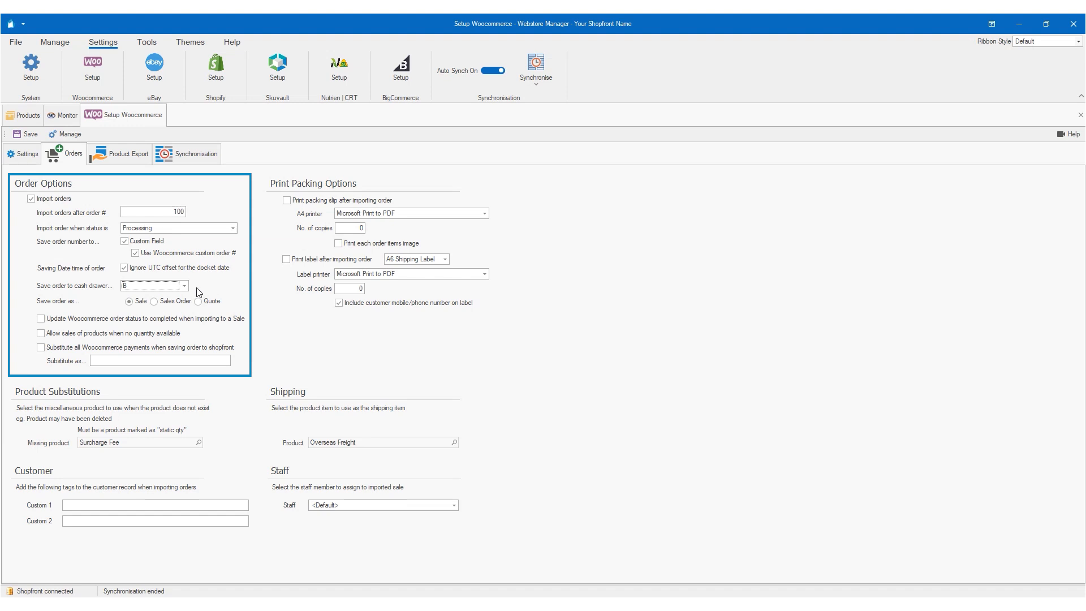
left_click(177, 302)
key("Left")
- Enable updating the Woocommerce order status to completed on import to a Sale, and allow sales of products with no quantity available
left_click(41, 319)
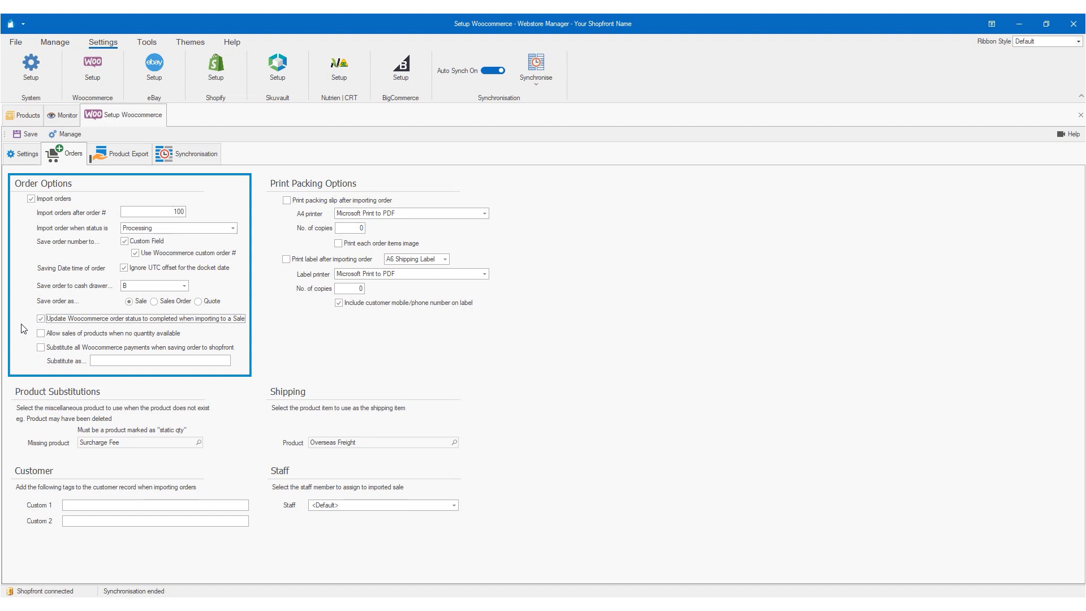
left_click(38, 334)
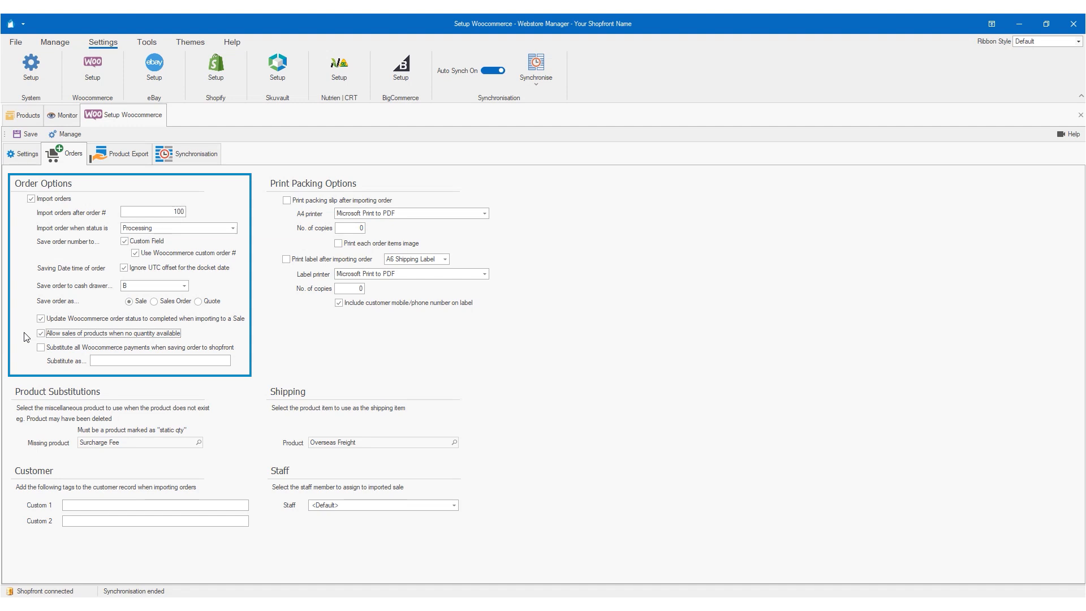
- Substitute all Woocommerce payments with "WooCommerce" when saving orders to Shopfront
left_click(41, 347)
left_click(108, 361)
type("WooCommerce")
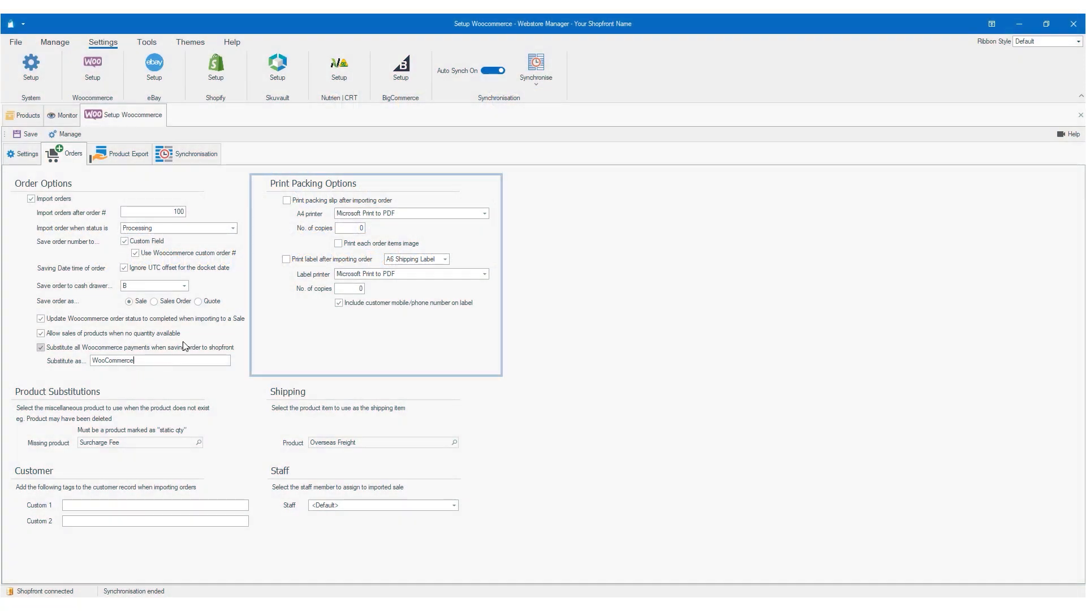
- Enable packing slip printing after import on the A4 printer "Your Printer Name", with 1 copy and each order item's image
left_click(287, 201)
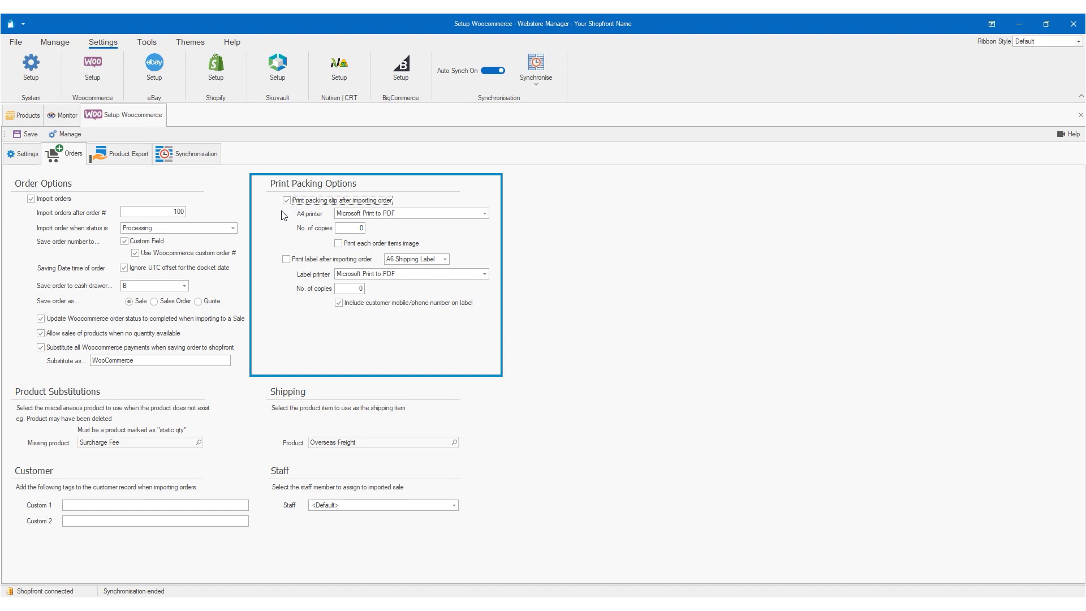
left_click(417, 215)
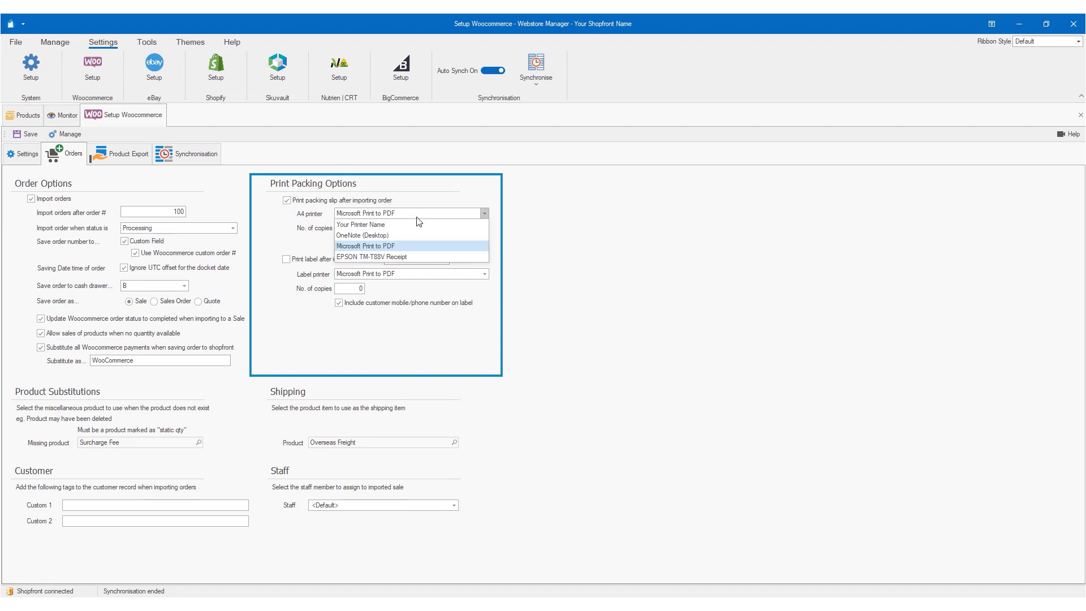
left_click(417, 225)
left_click(358, 228)
type("1")
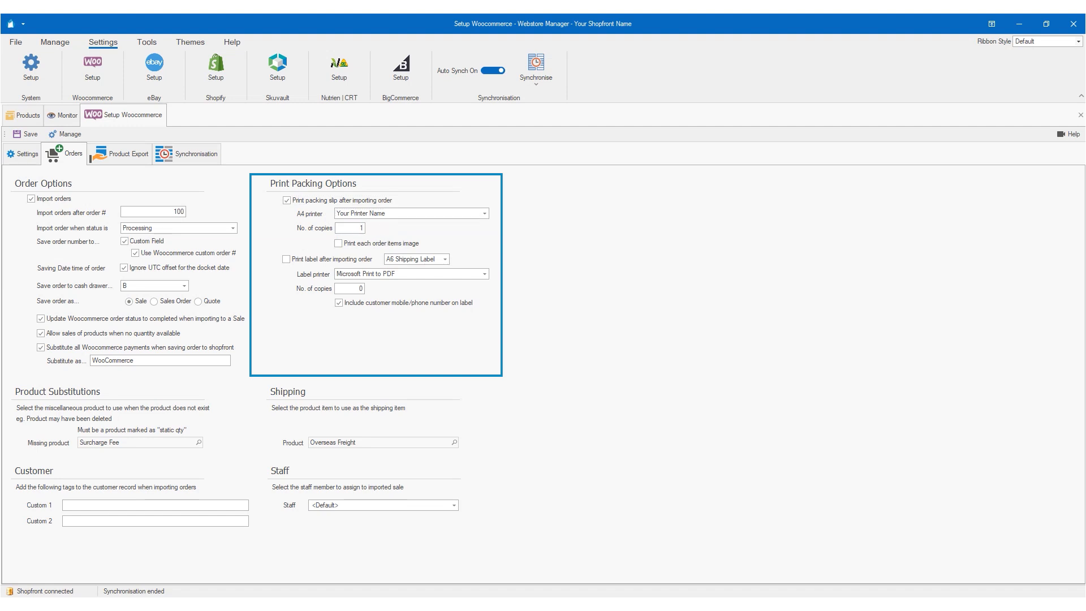
left_click(369, 243)
- Enable label printing after import as A4 Shipping Label on "Your Printer Name", with 1 copy and the customer's phone number included
left_click(309, 261)
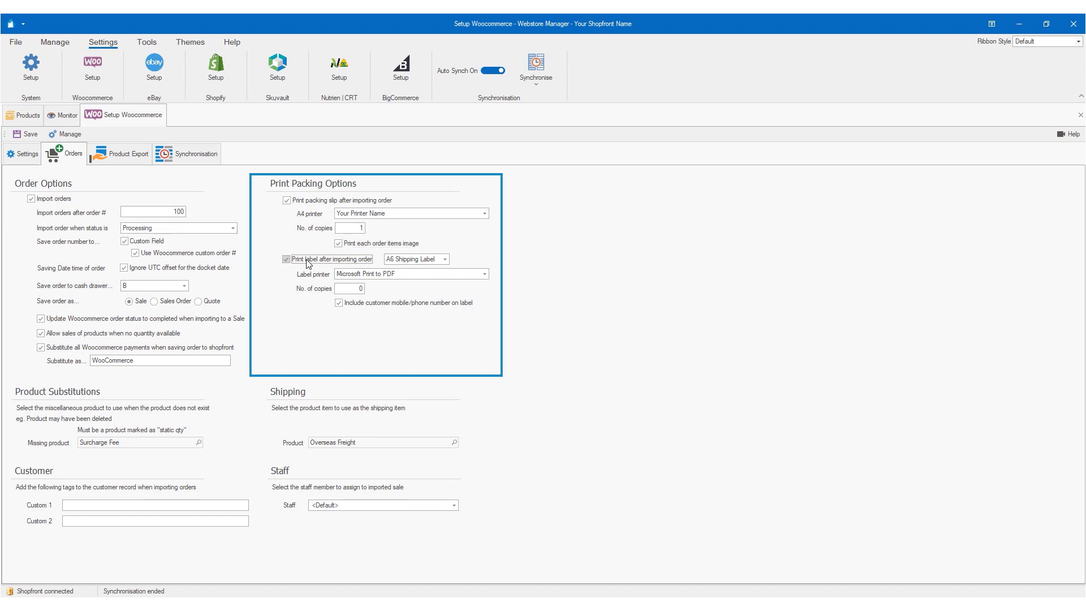
left_click(430, 260)
left_click(419, 281)
left_click(422, 280)
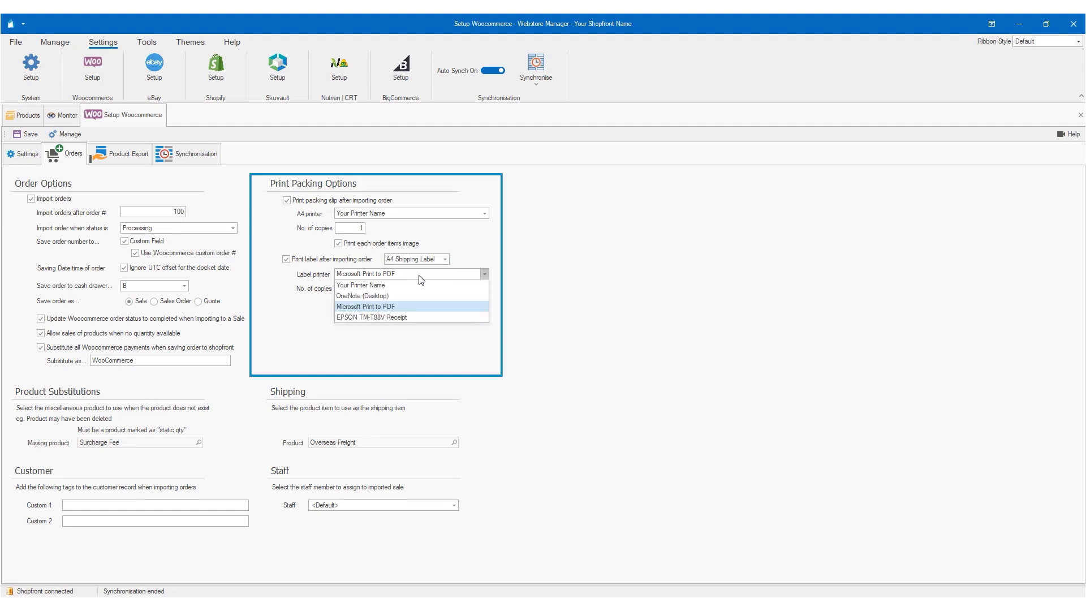
left_click(421, 286)
left_click(360, 288)
type("1")
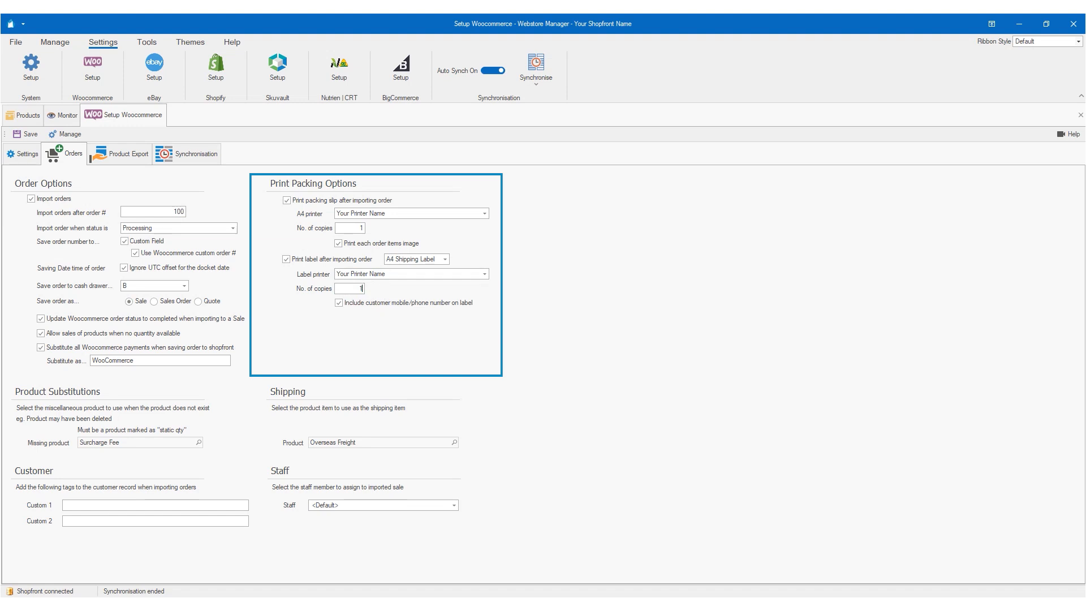
left_click(343, 306)
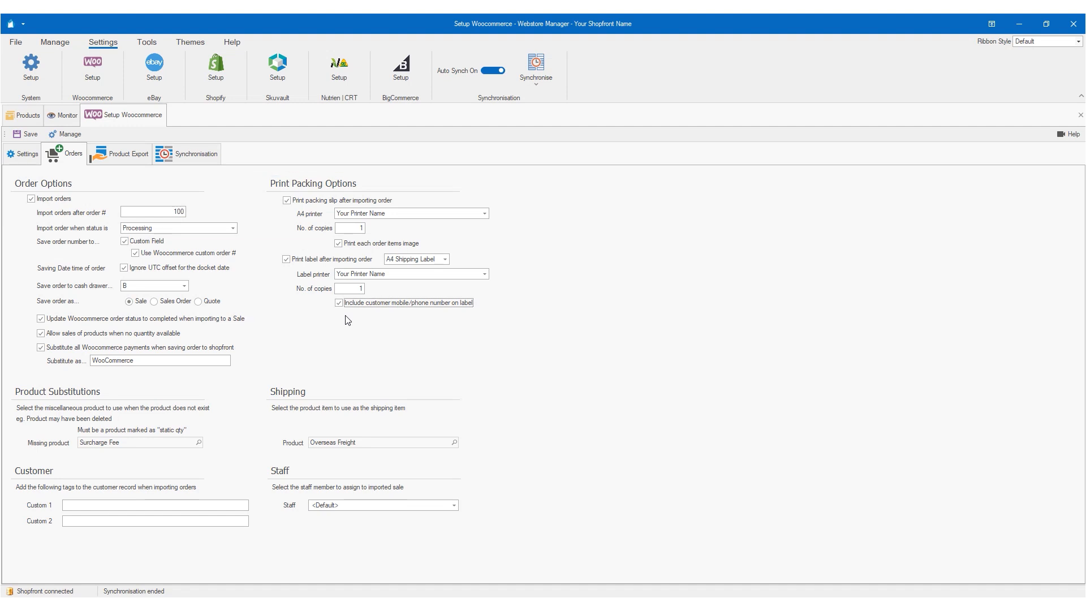
- Choose Miscellaneous as the substitute for missing products and Freight as the shipping product
left_click(199, 442)
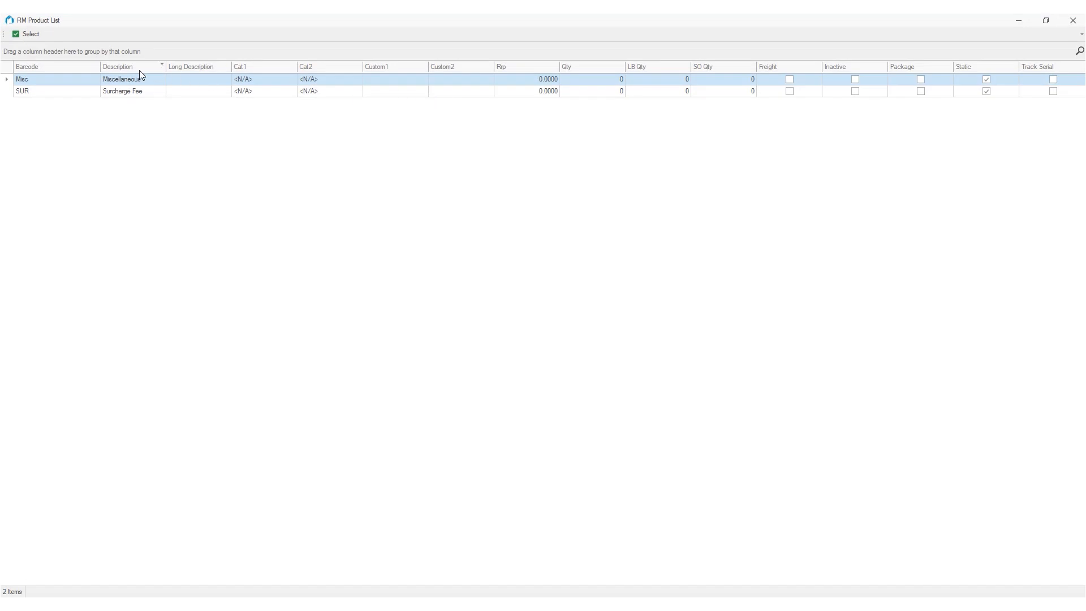
left_click(44, 81)
double_click(43, 81)
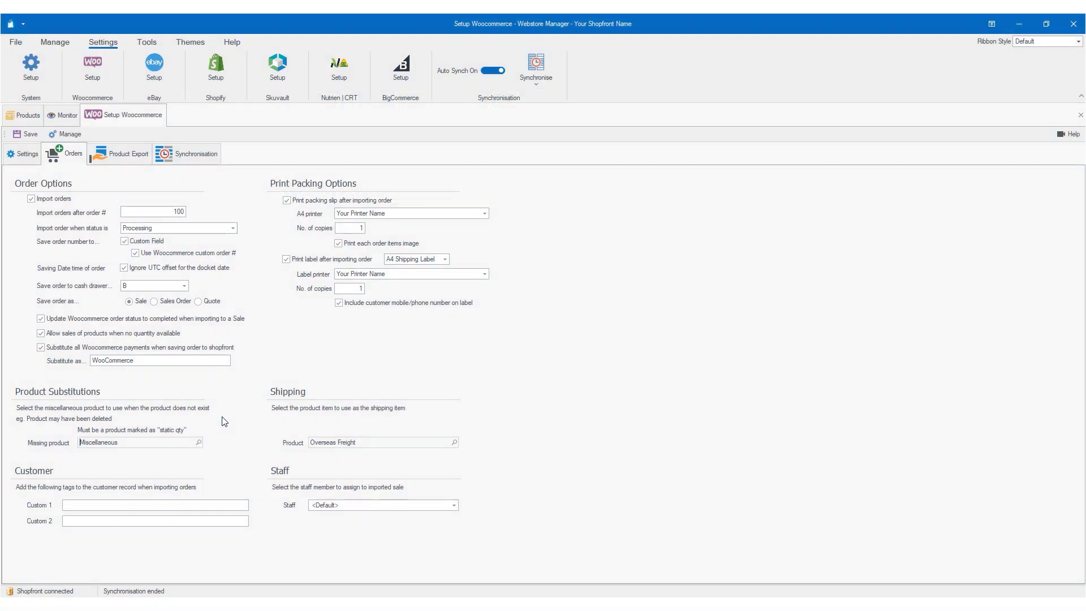
left_click(454, 443)
double_click(73, 91)
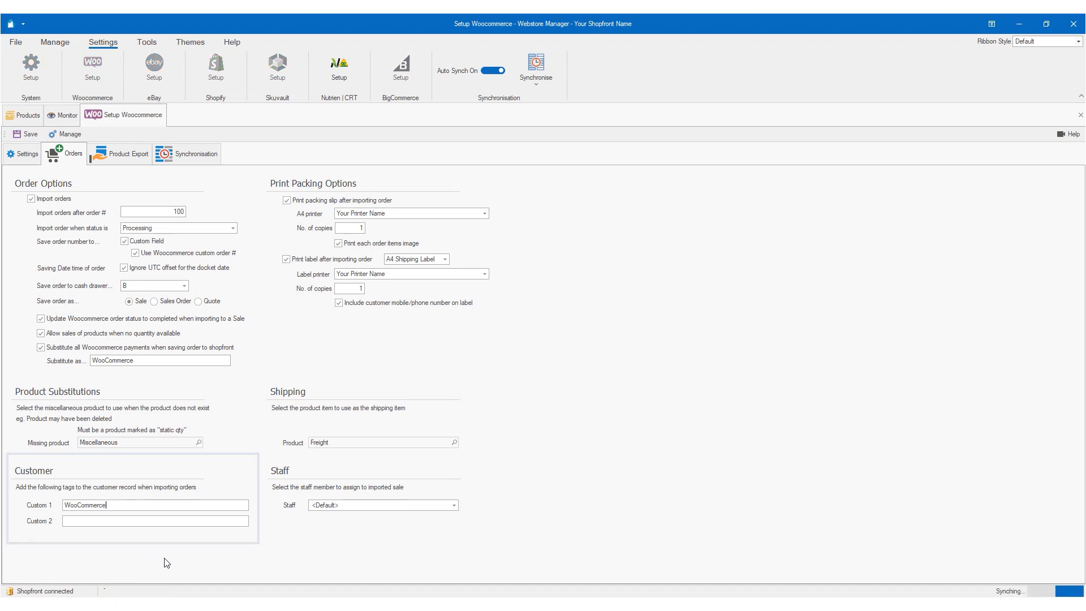
- Assign a specific staff member to imported sales and save the Woocommerce options
left_click(454, 506)
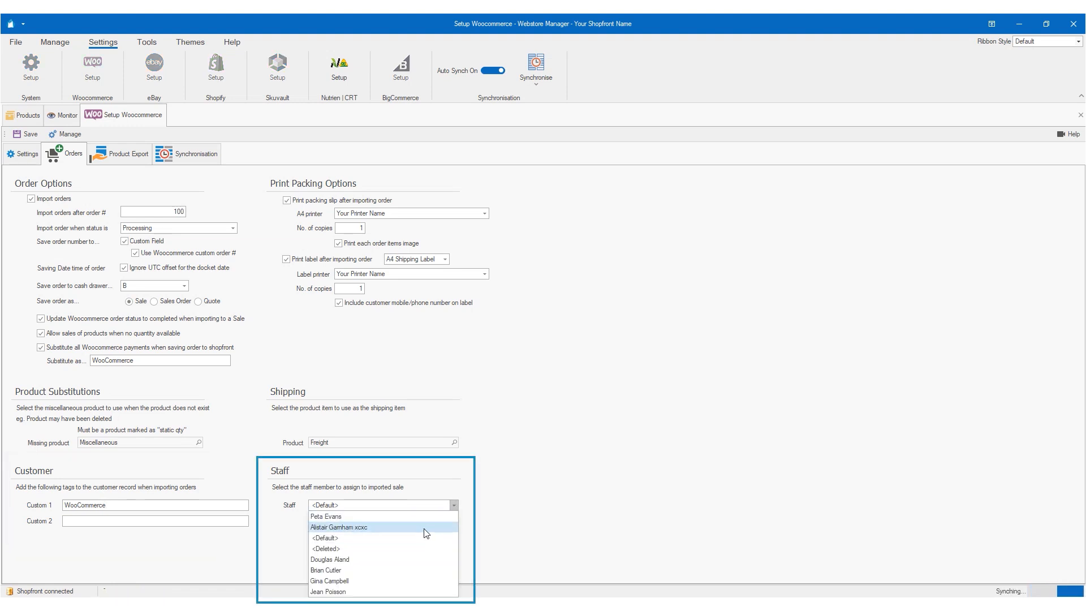
left_click(374, 571)
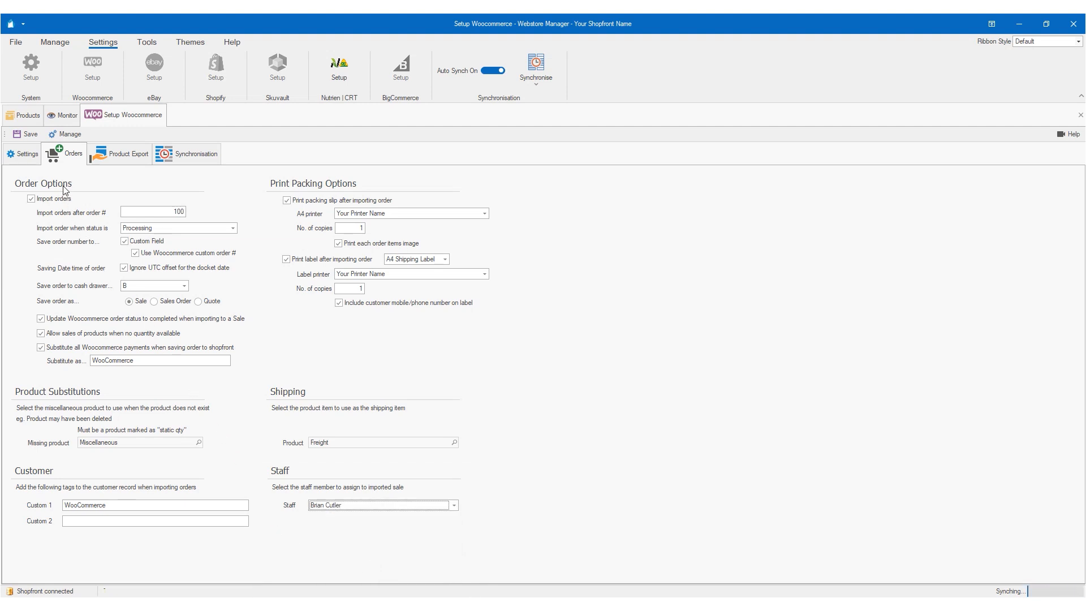
left_click(30, 136)
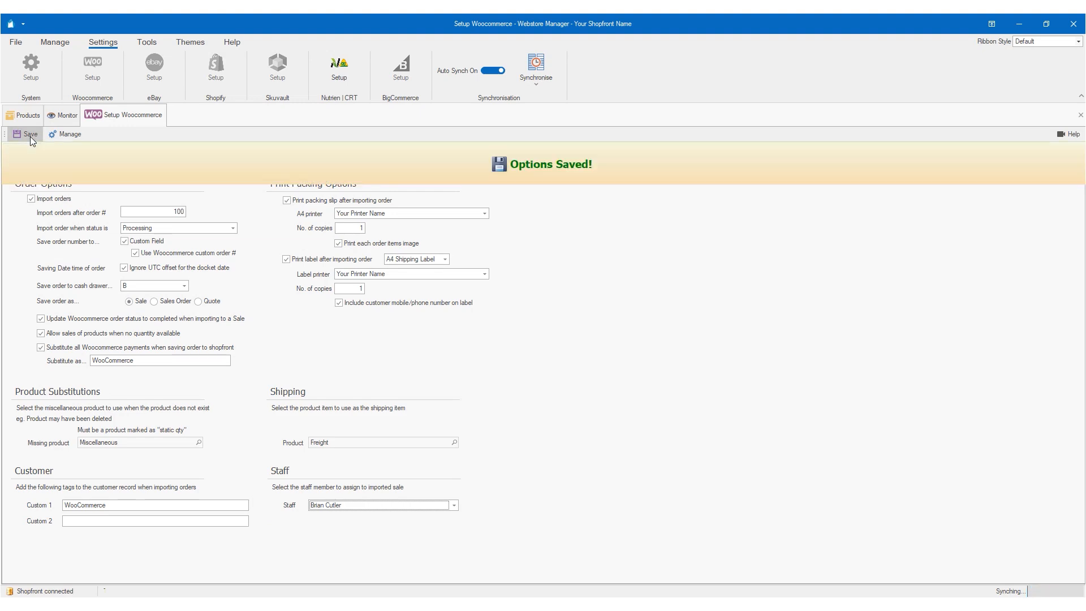